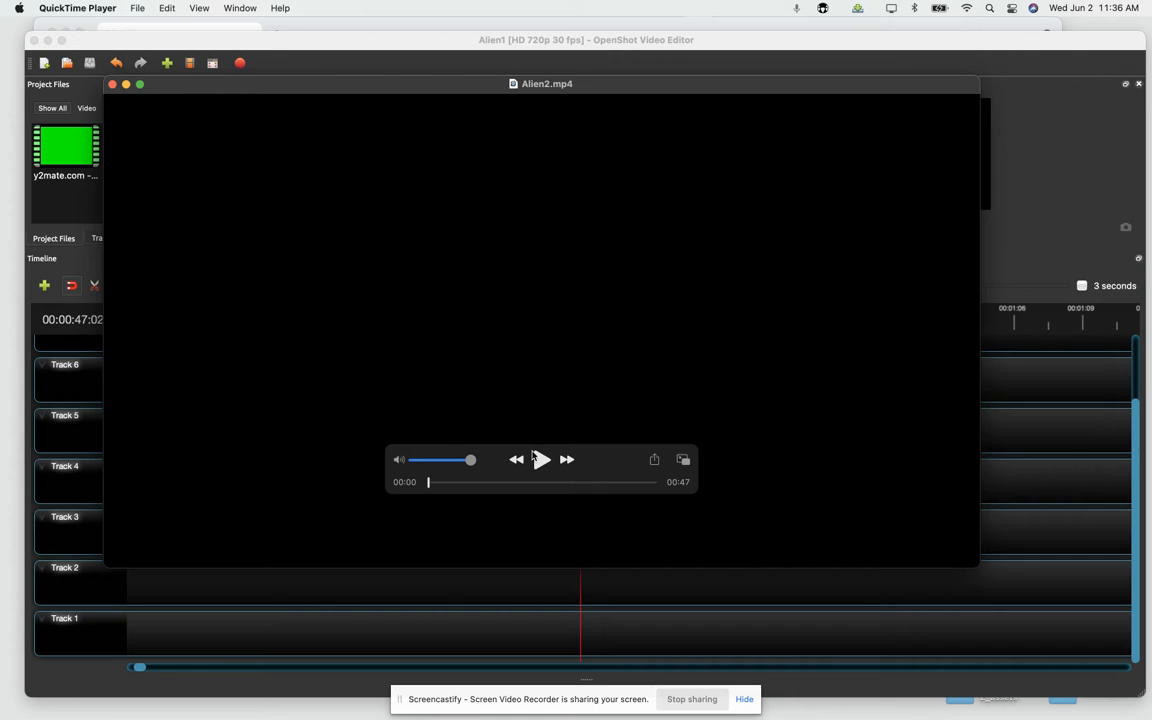
Step: Play the exported Alien2.mp4 in QuickTime Player with the volume raised, and switch back to the Alien1 project in OpenShot Video Editor
click(540, 459)
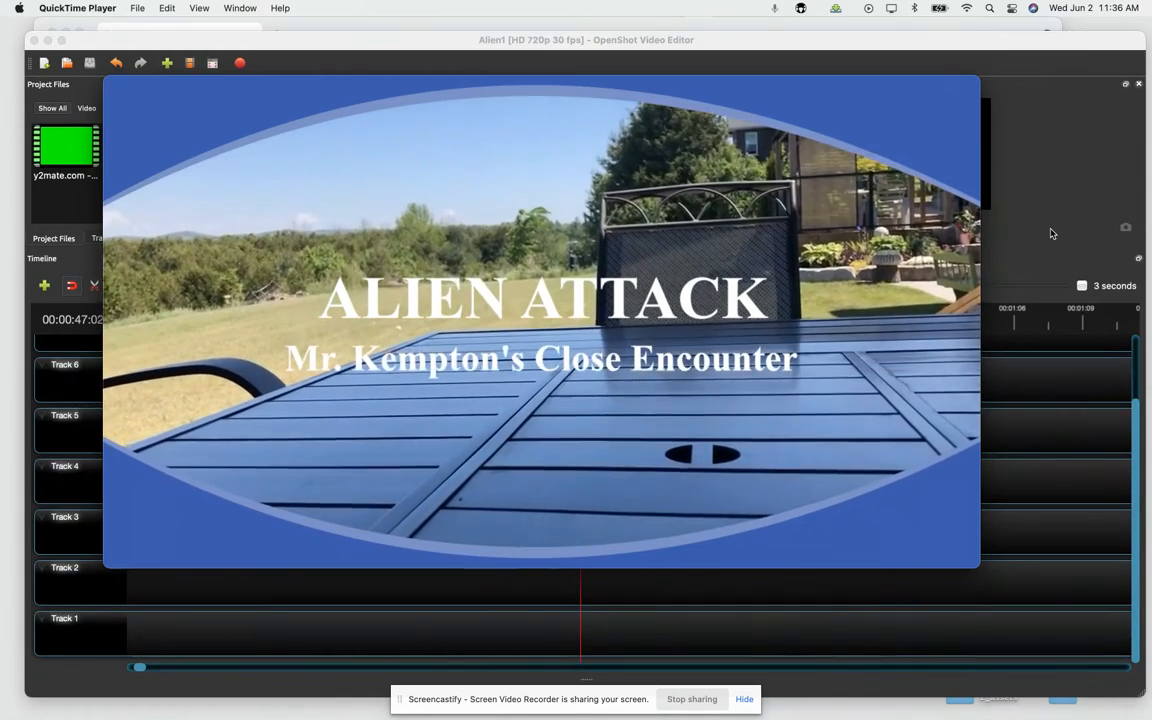
key(XF86AudioRaiseVolume)
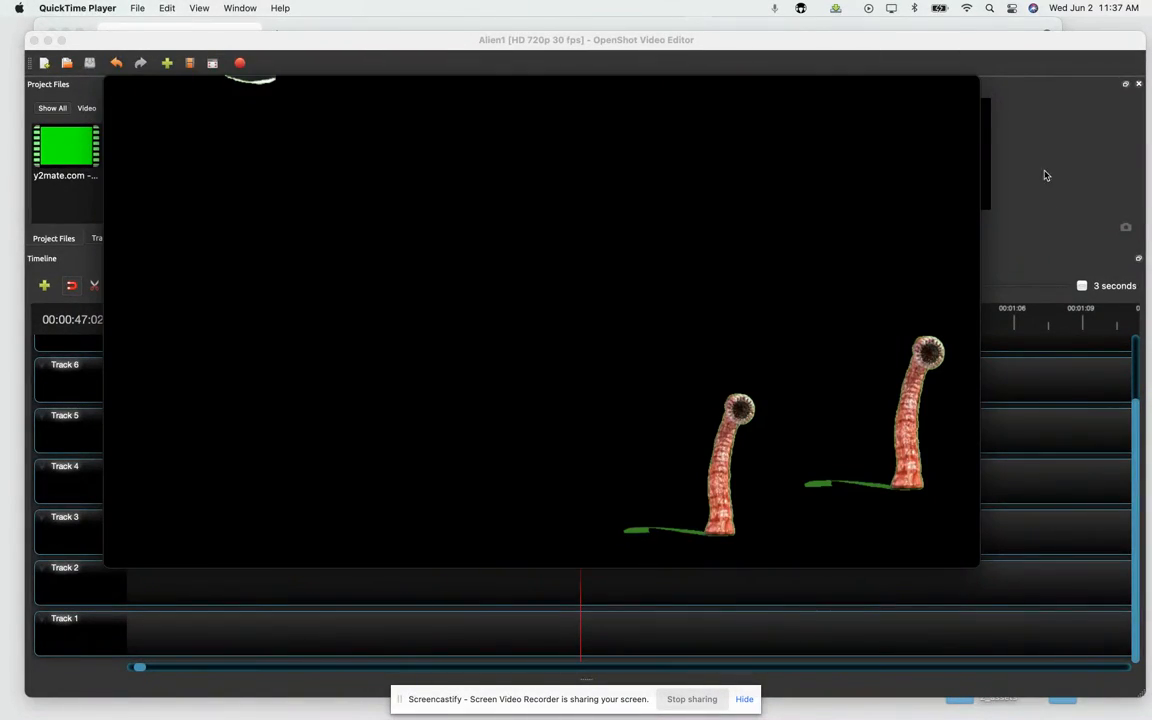
click(330, 73)
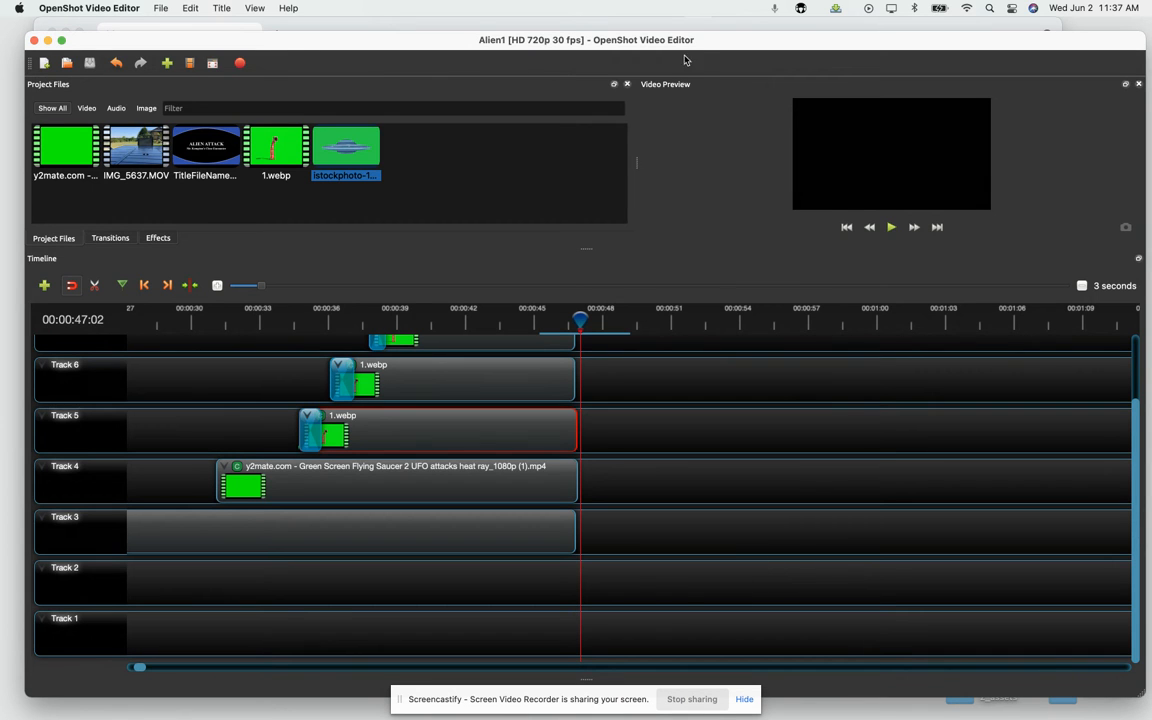
drag(711, 44, 714, 36)
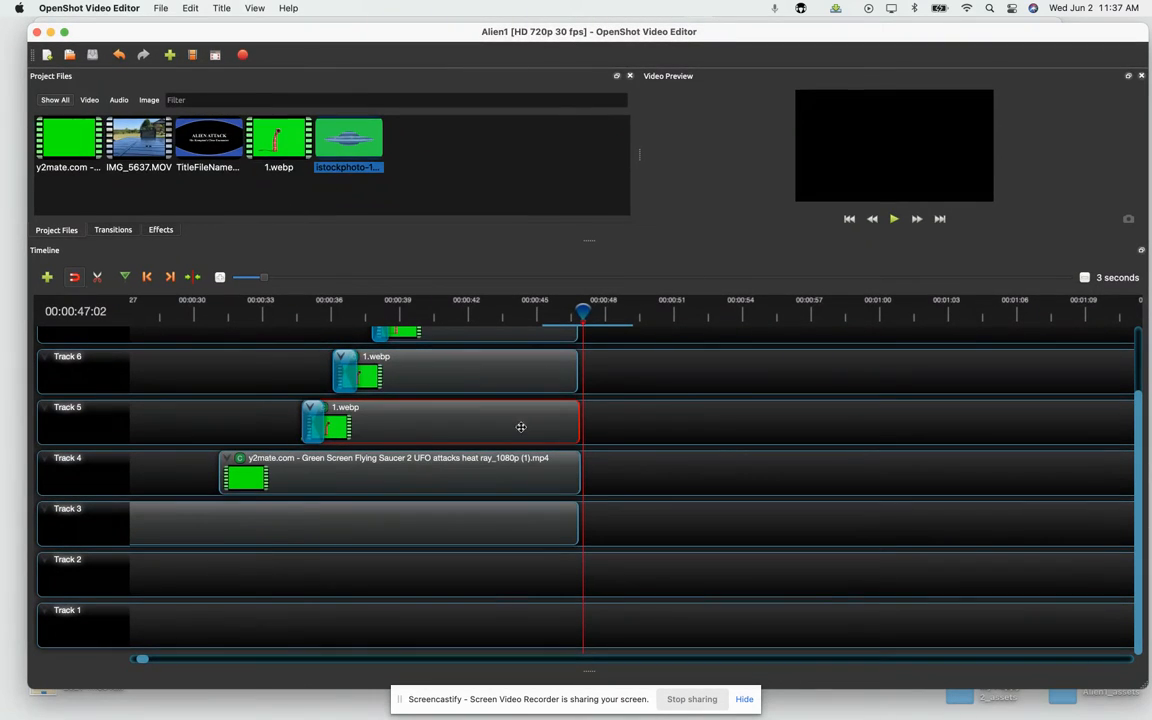
Step: Add a new empty track above Track 8 and remove that track again
drag(582, 311, 202, 314)
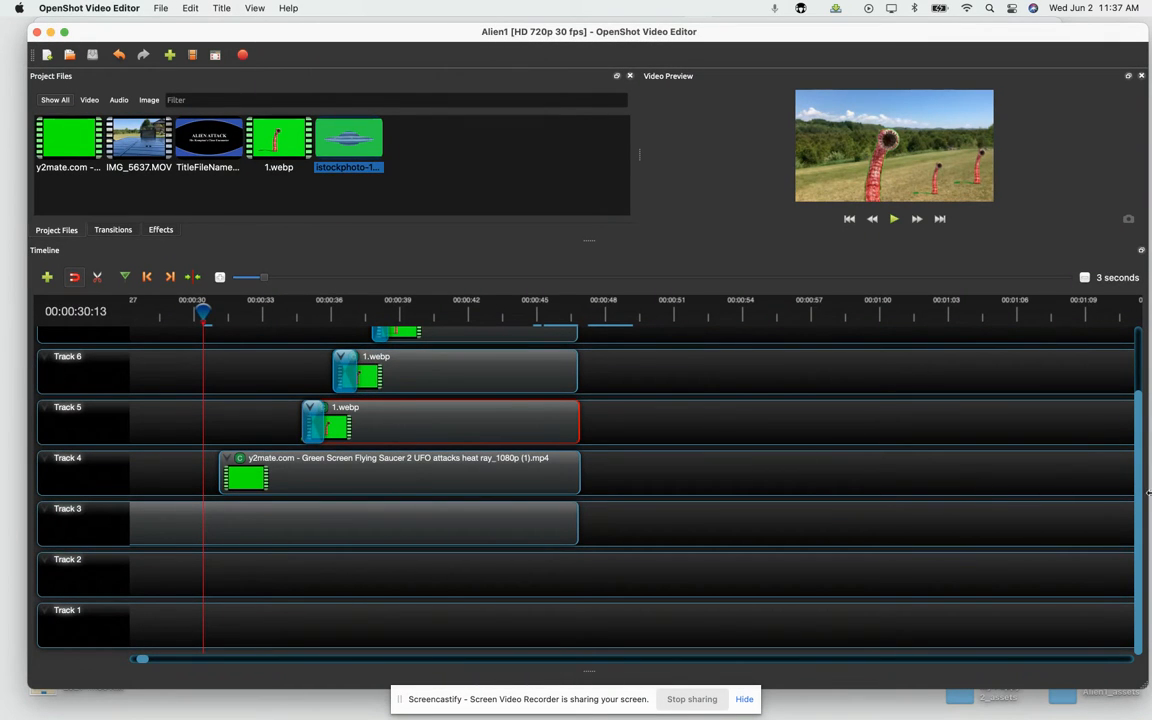
drag(1141, 502, 1139, 406)
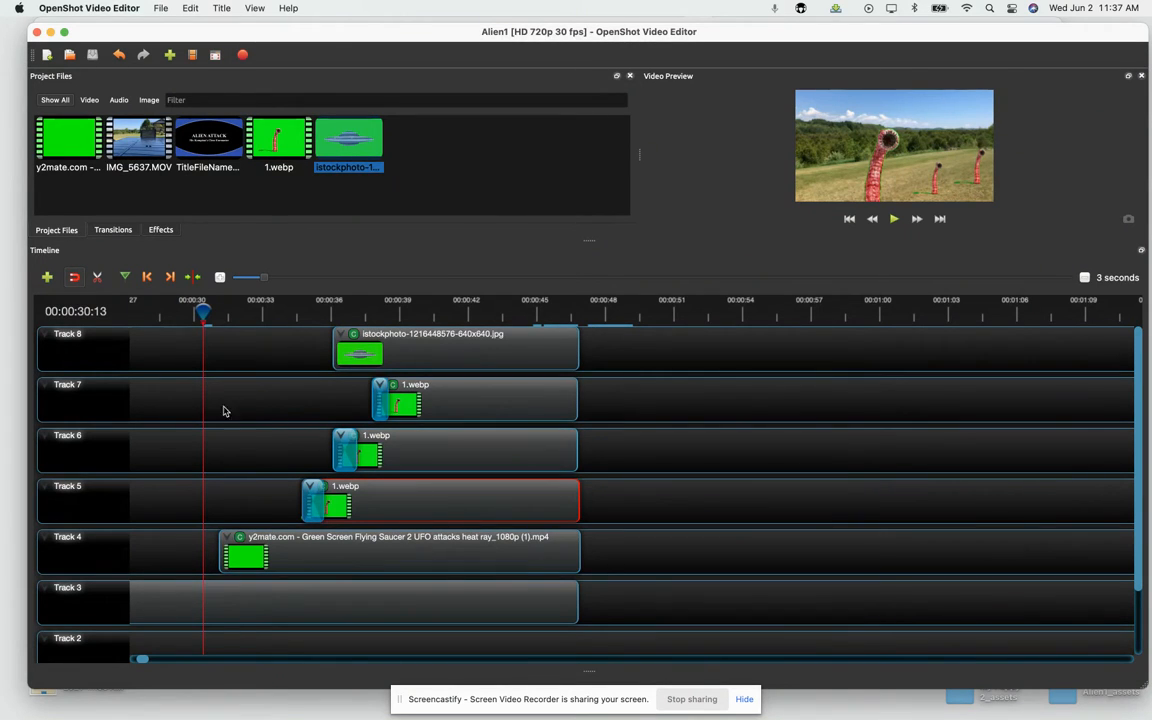
click(46, 278)
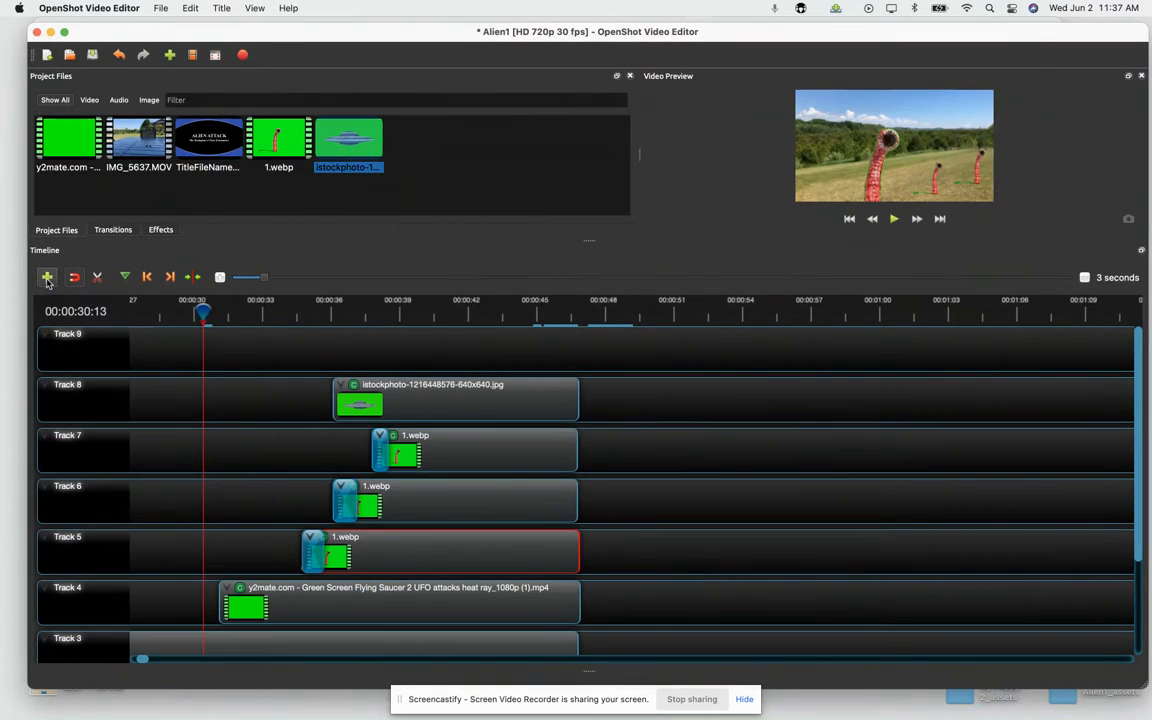
right_click(86, 348)
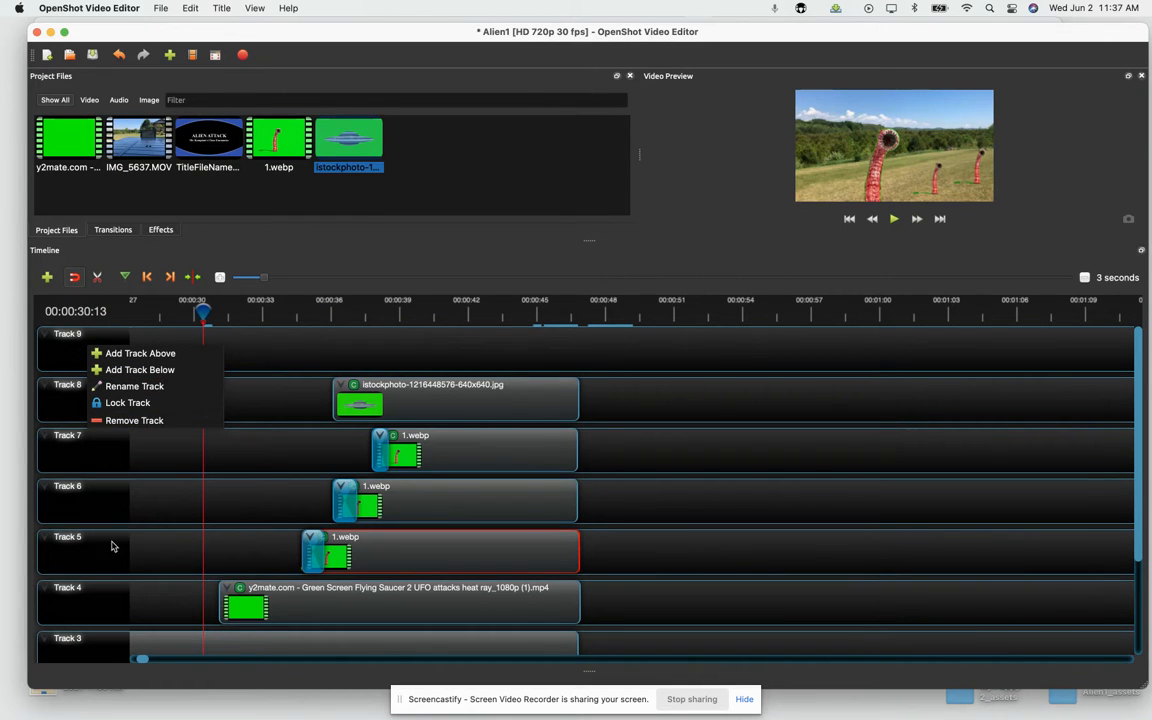
click(127, 421)
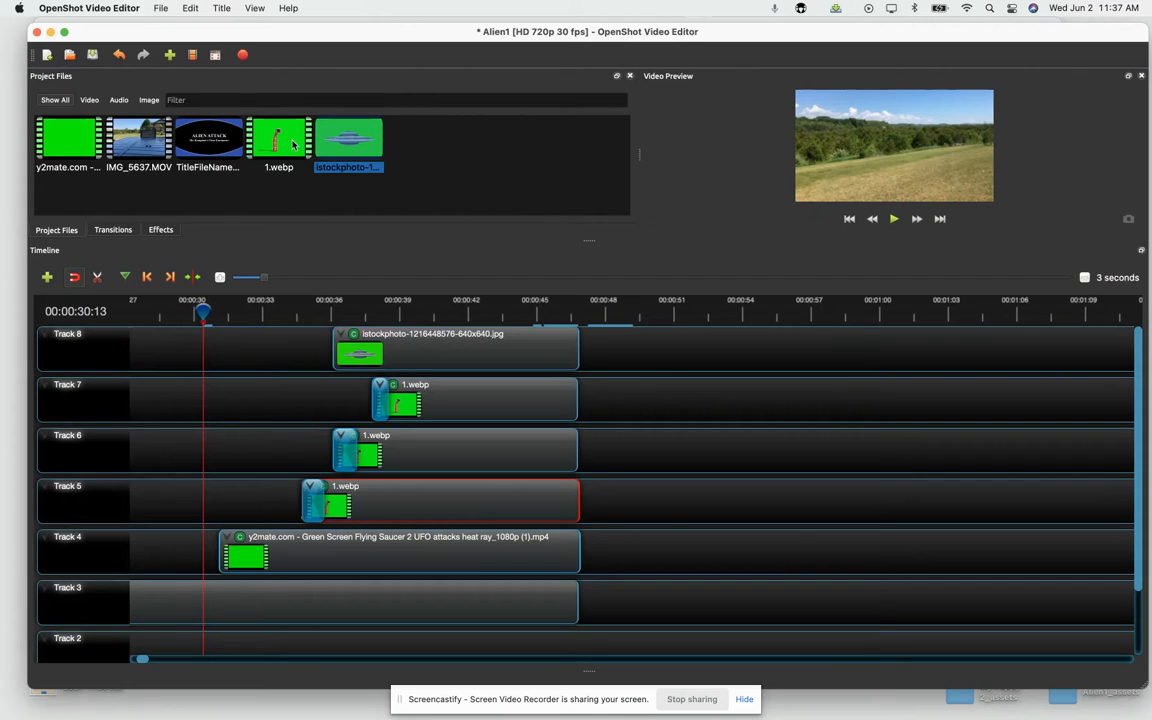
Step: Place another 1.webp clip on Track 7 at about 52 seconds and preview it at the playhead
drag(291, 143, 708, 398)
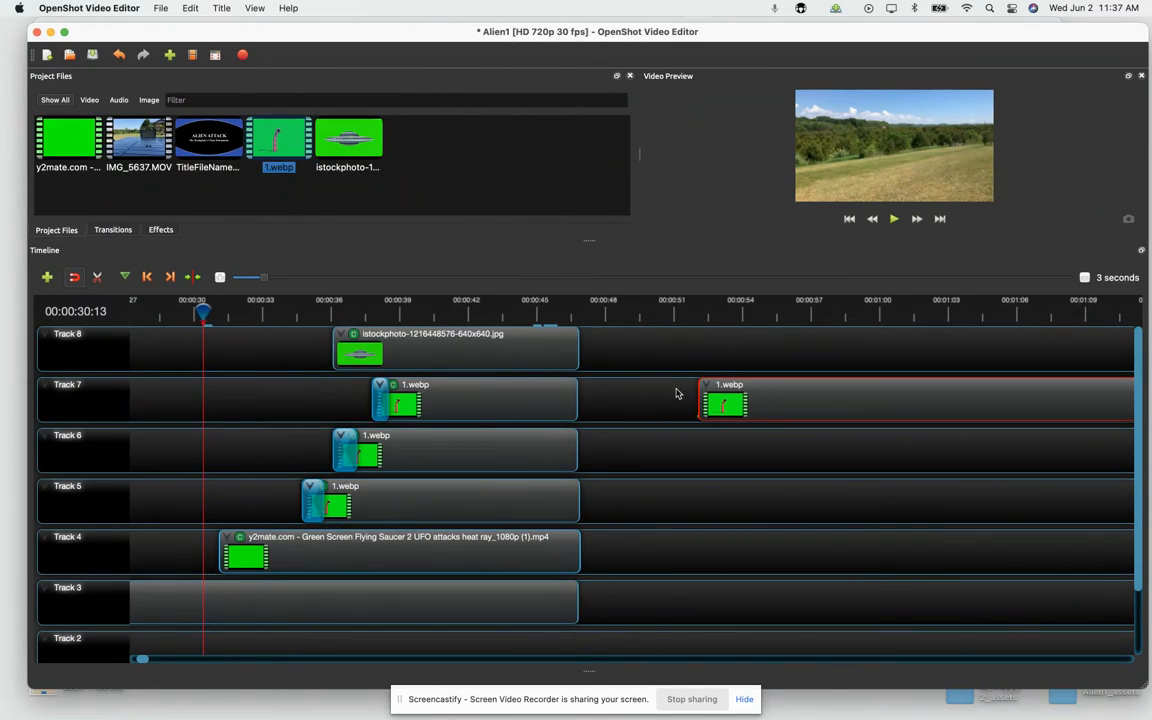
drag(202, 313, 712, 315)
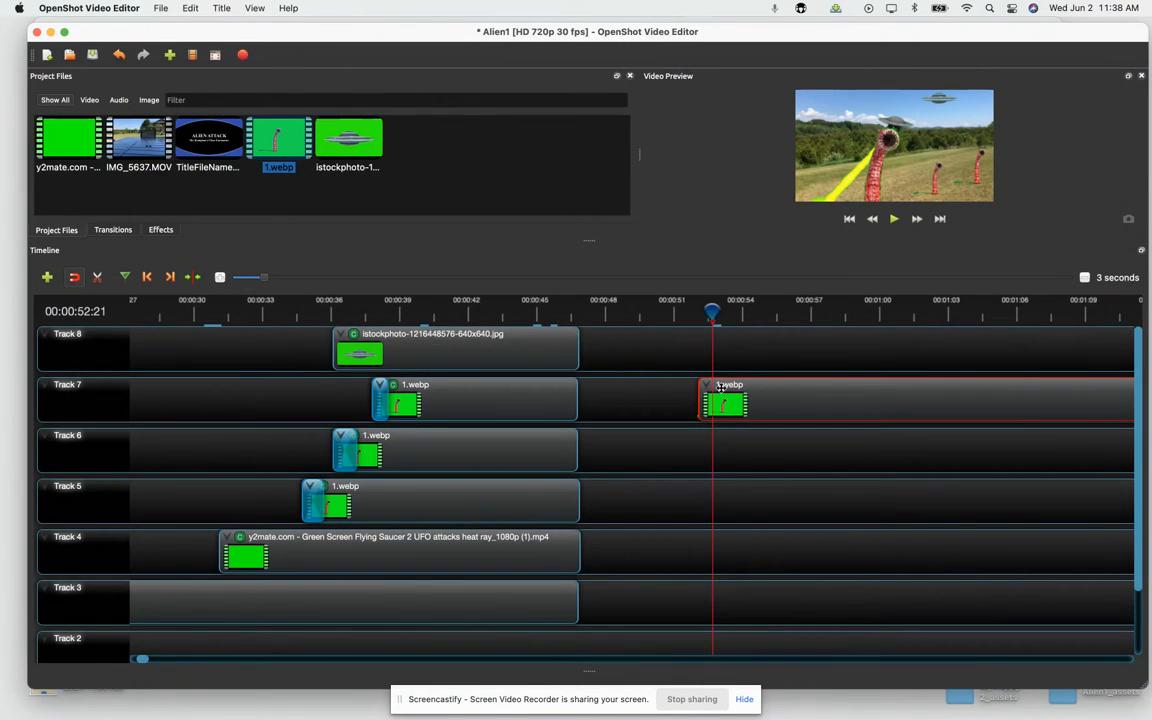
mouse_move(712, 314)
mouse_down()
mouse_move(696, 315)
mouse_move(712, 315)
mouse_up()
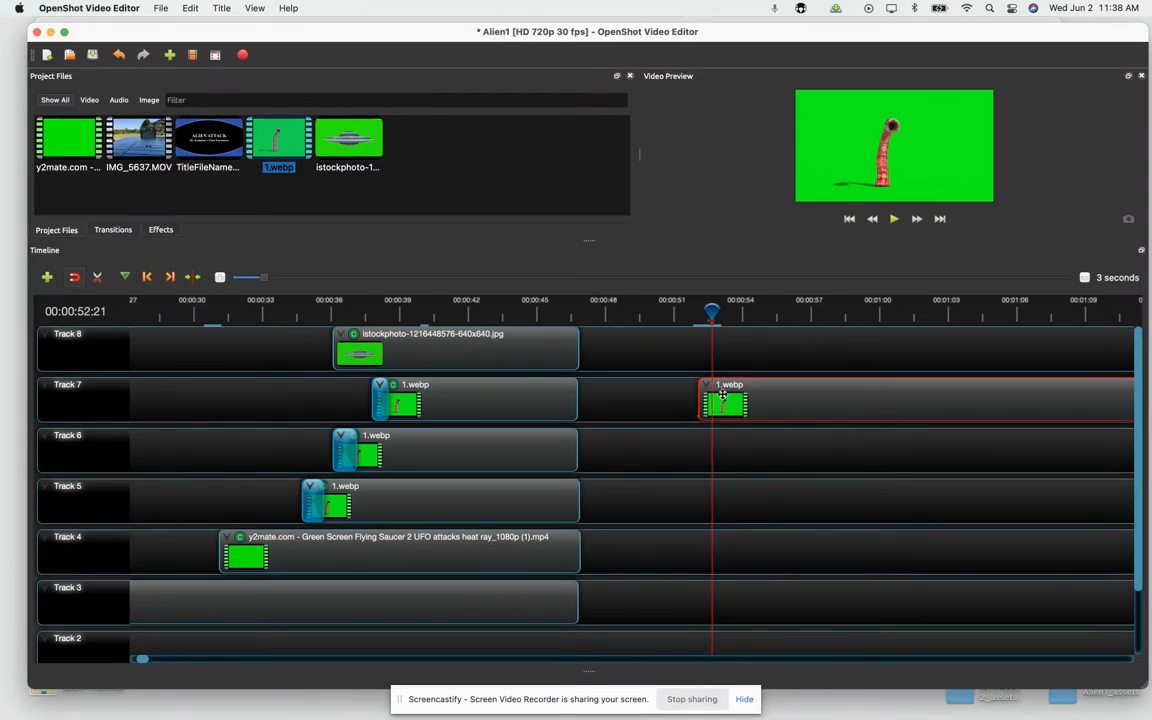
Step: Show the properties of the new 1.webp clip on Track 7 at its first frame, and save the project
click(157, 230)
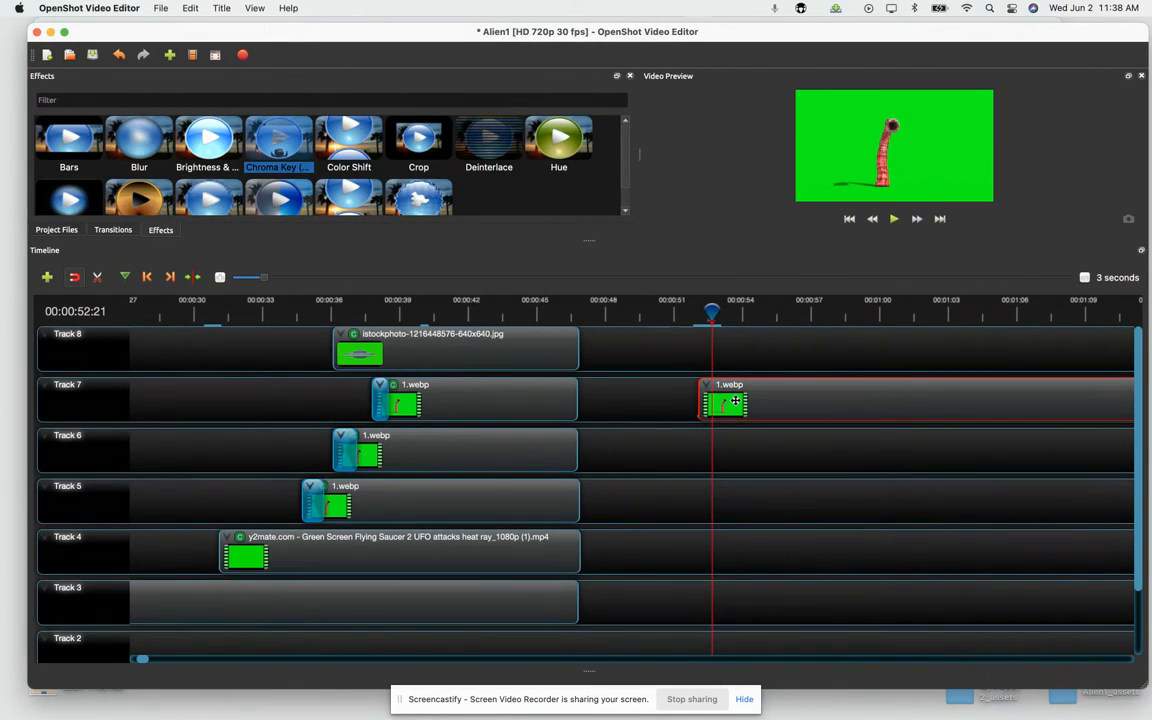
right_click(735, 401)
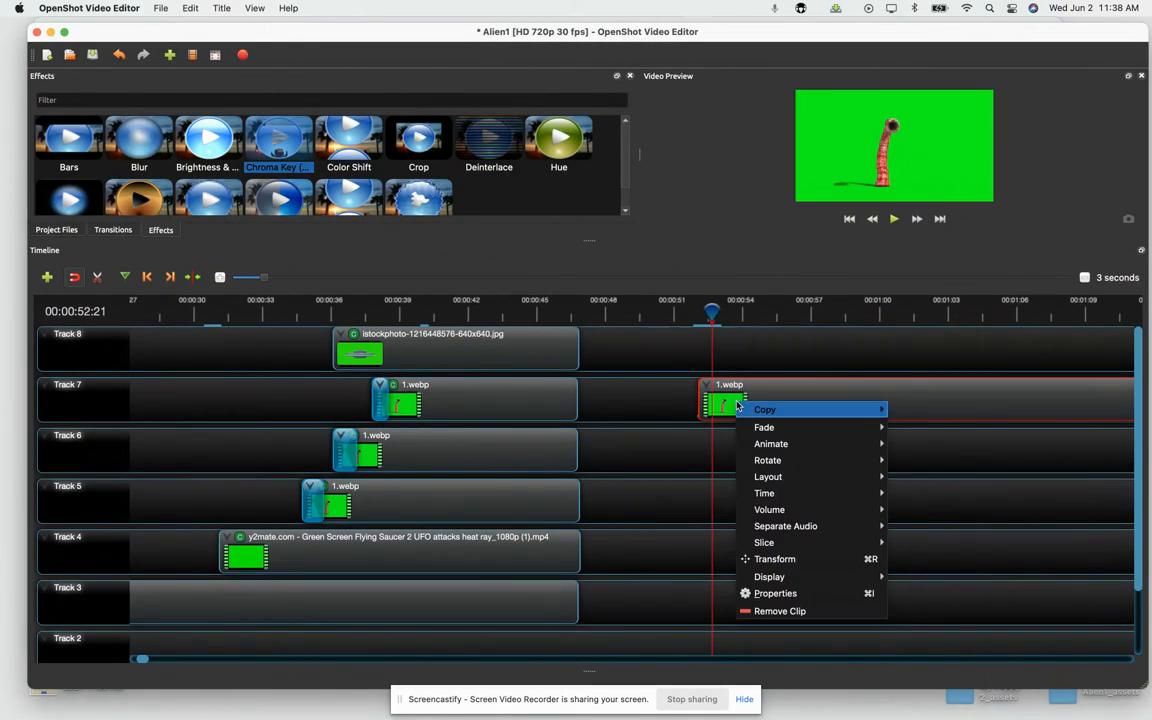
click(773, 594)
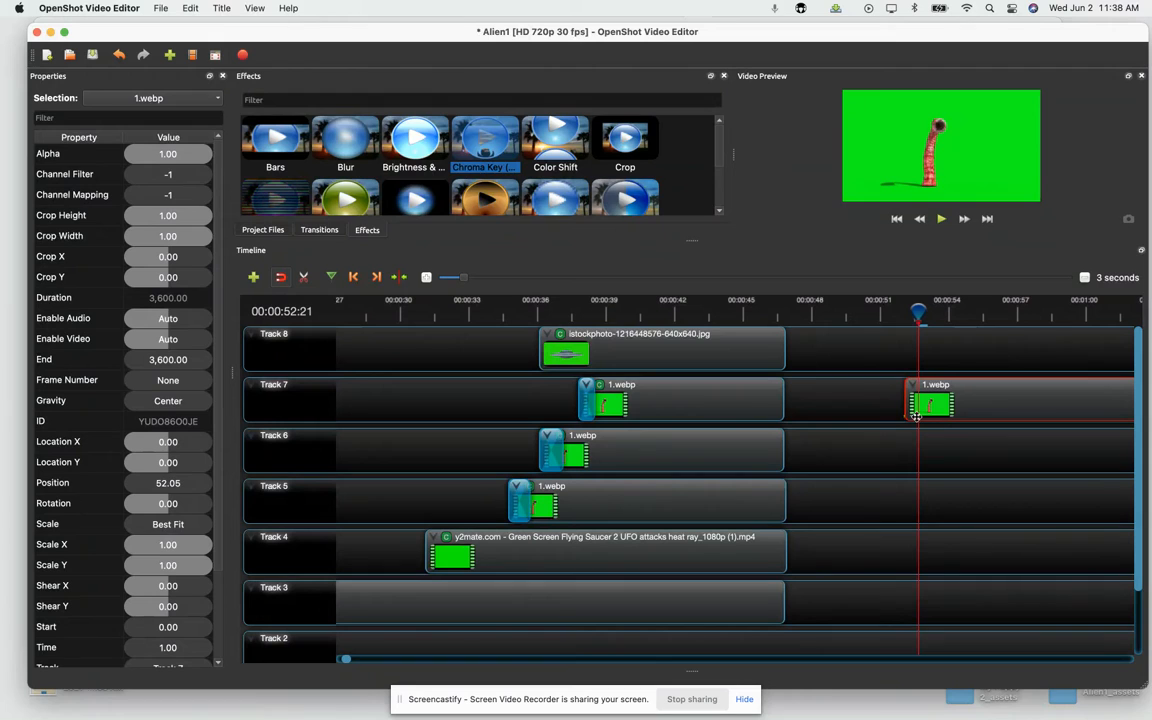
click(355, 282)
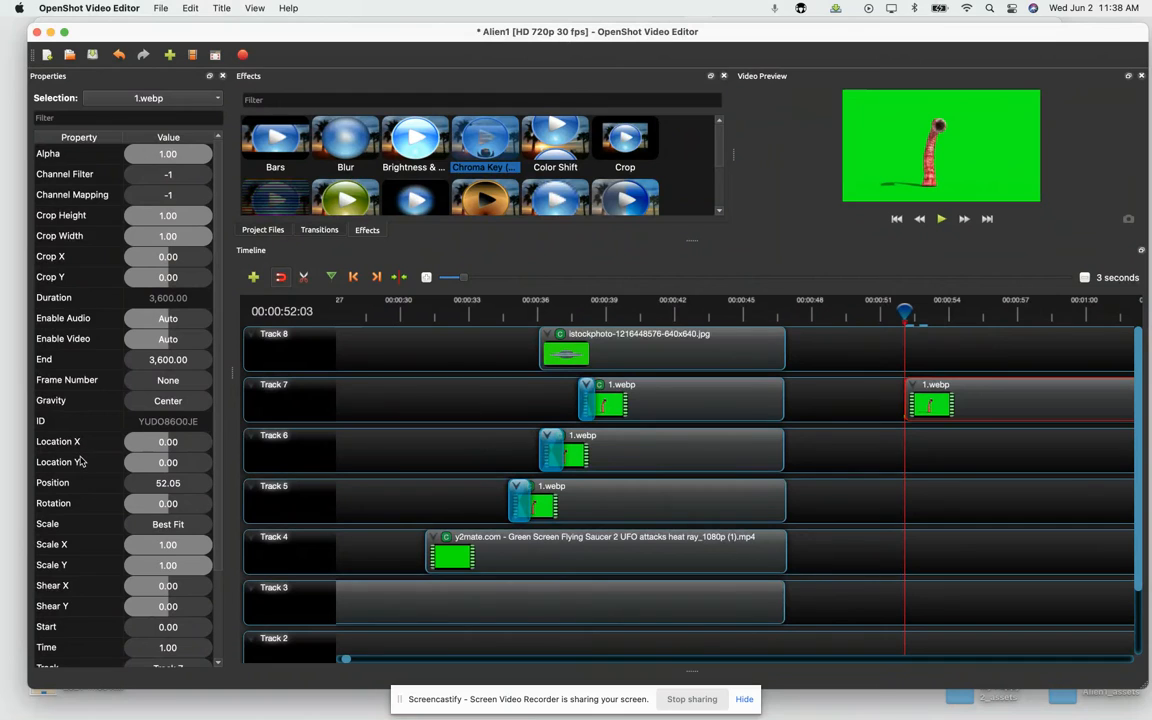
key(super+s)
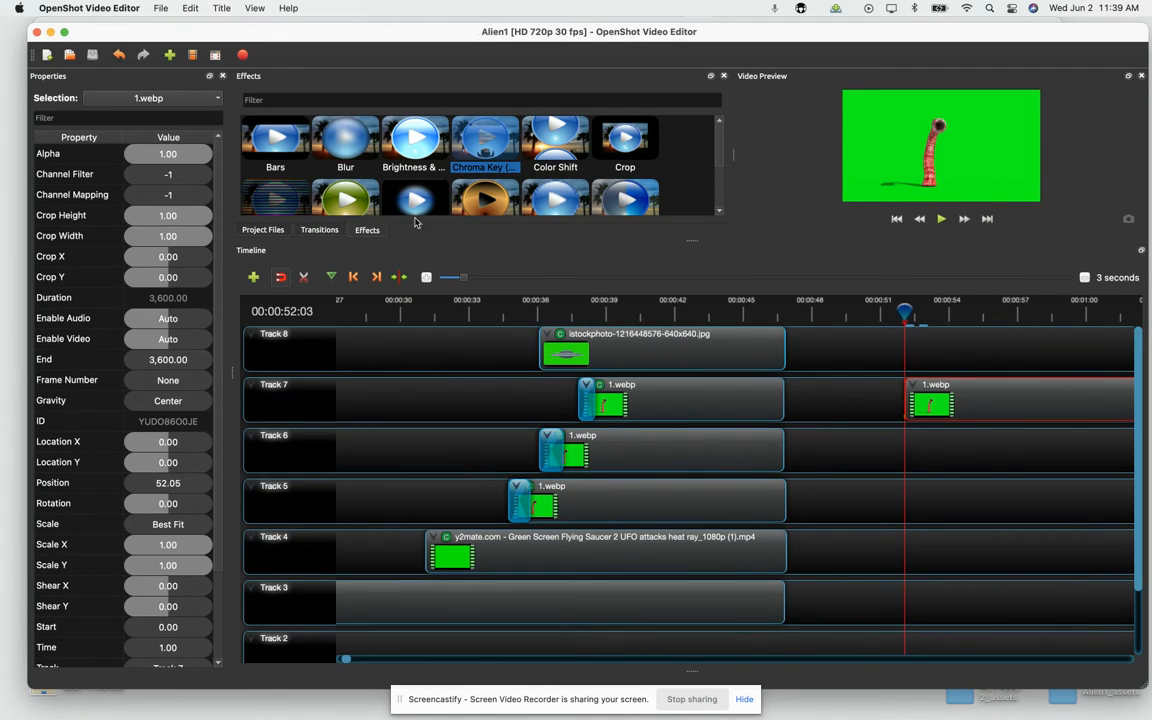
Step: Apply the Chroma Key (Greenscreen) effect to the new Track 7 clip and set its key colour to bright green
drag(493, 163, 936, 402)
click(926, 388)
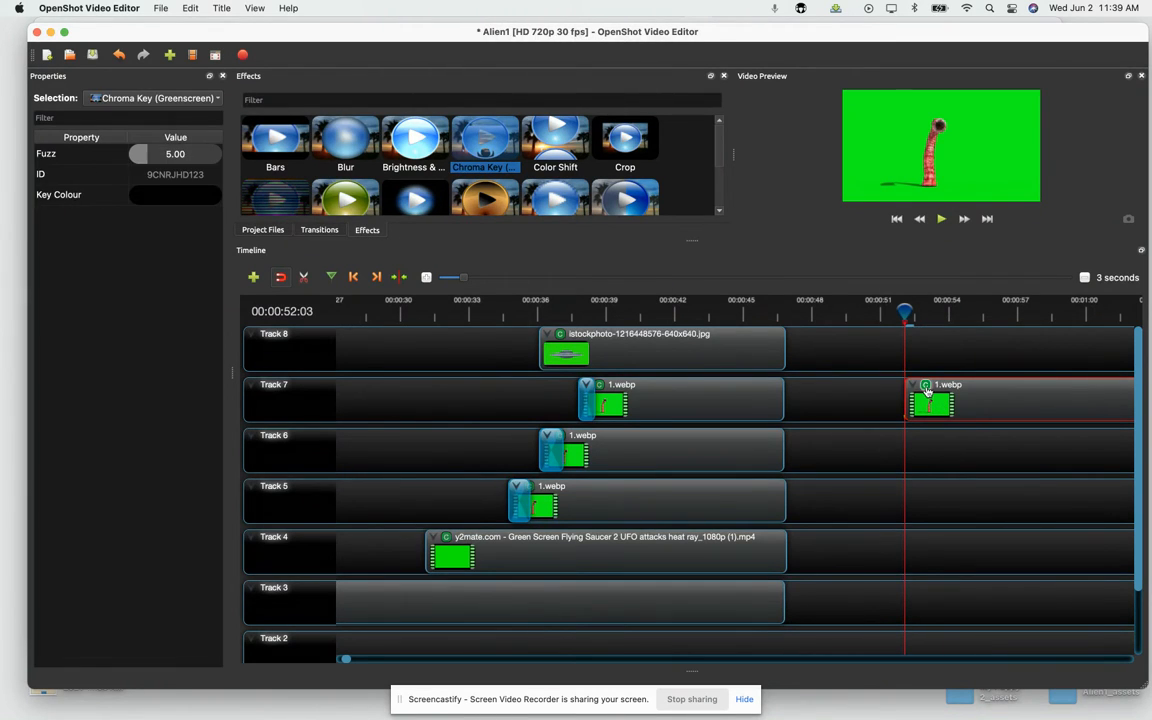
click(182, 200)
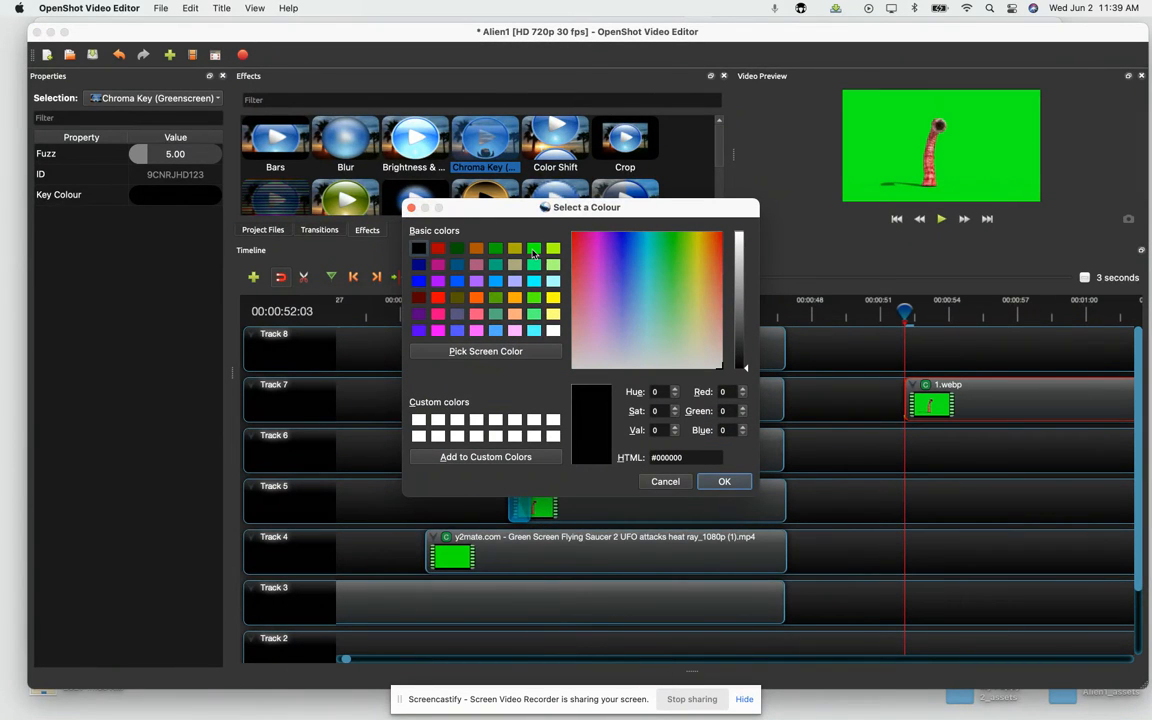
click(533, 250)
click(724, 482)
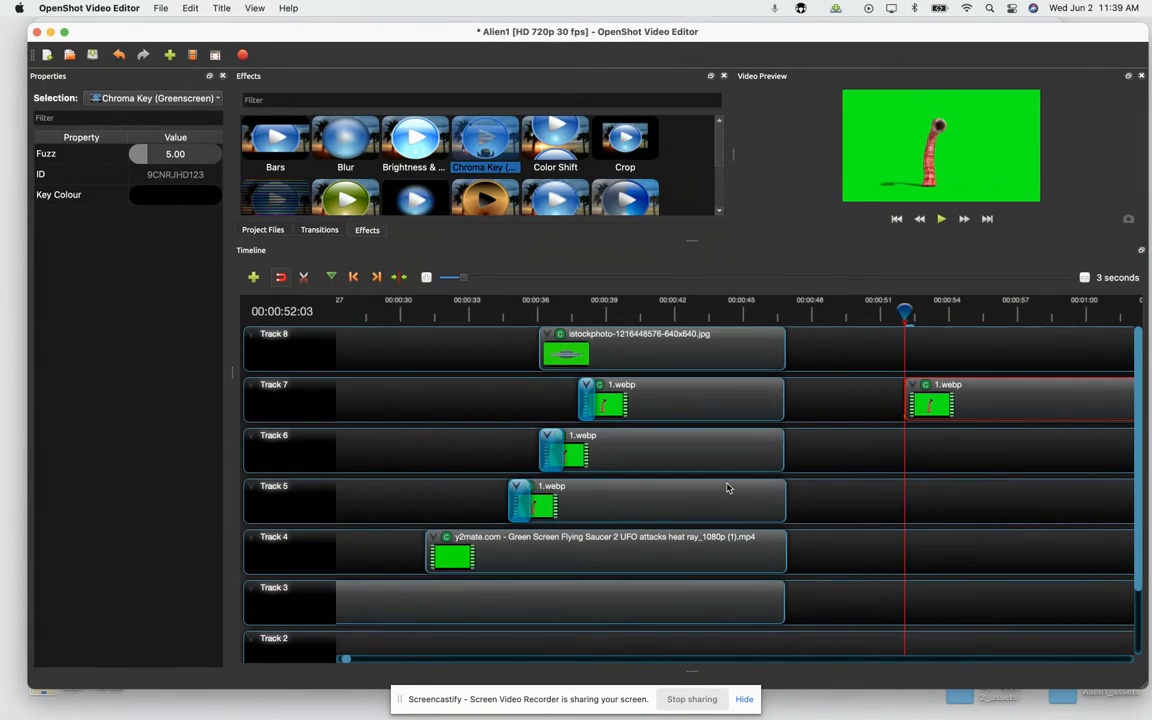
Step: Set the Chroma Key effect's Fuzz to 175
double_click(178, 154)
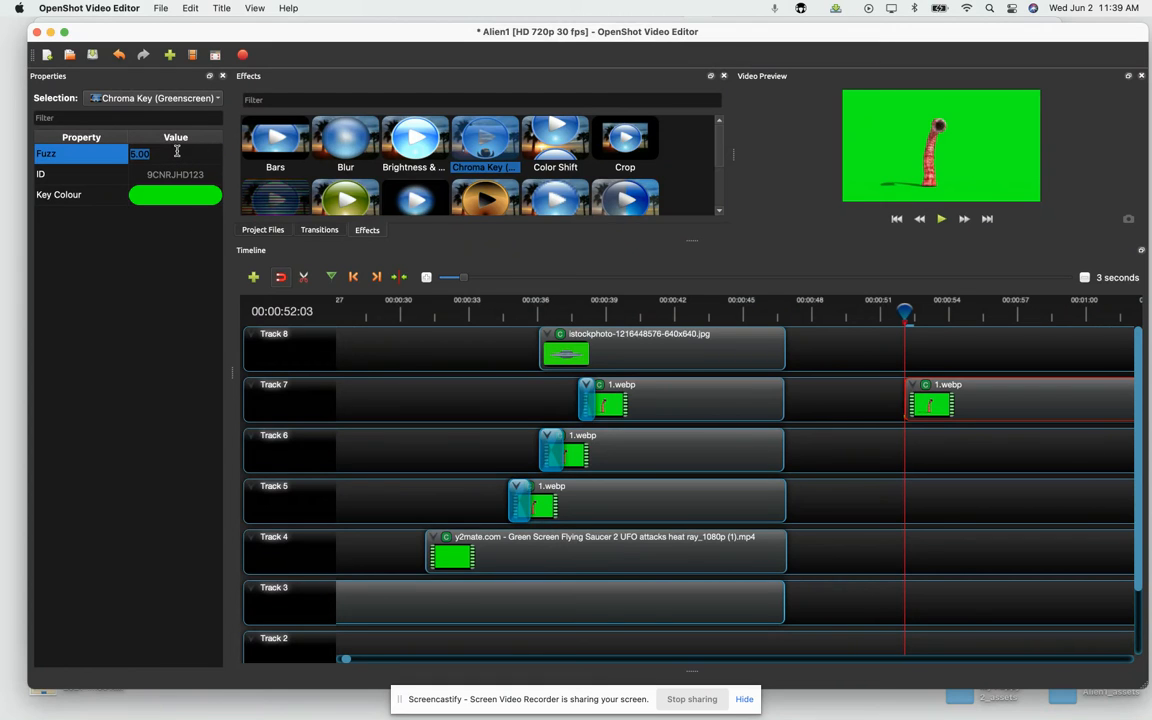
text(175)
key(Return)
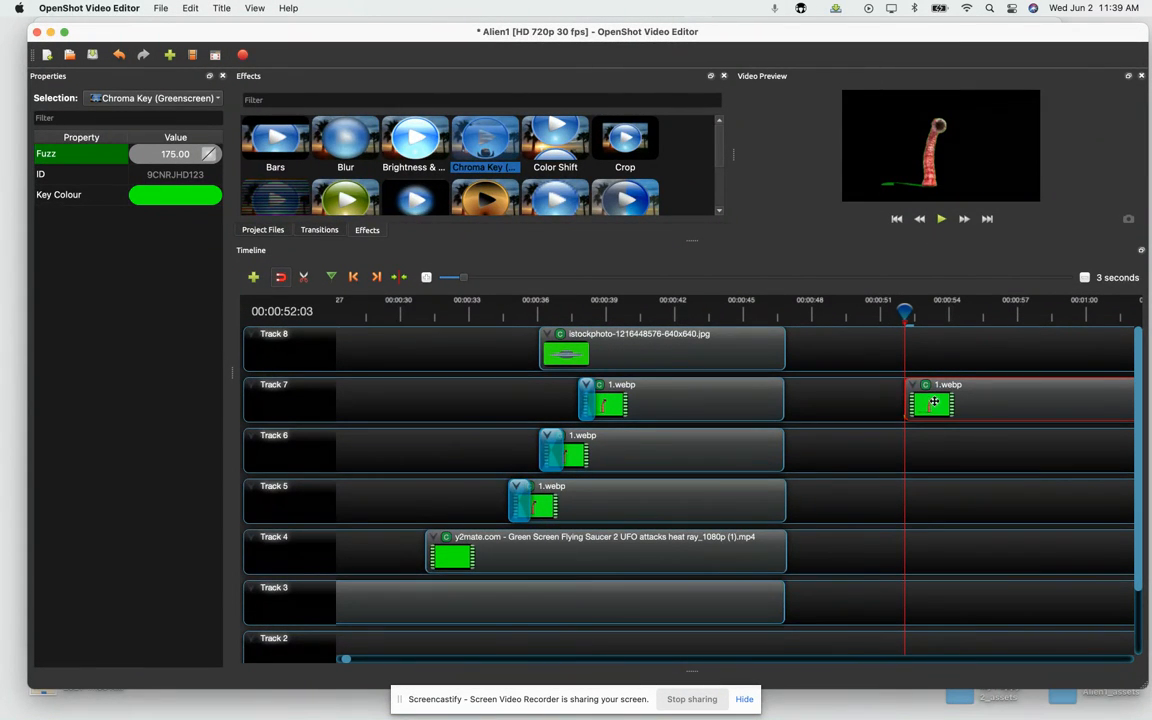
Step: Set the new Track 7 clip's Scale X to 0.46, Scale Y to 0.54, Location X to 0.35 and Location Y to 0.29
right_click(934, 402)
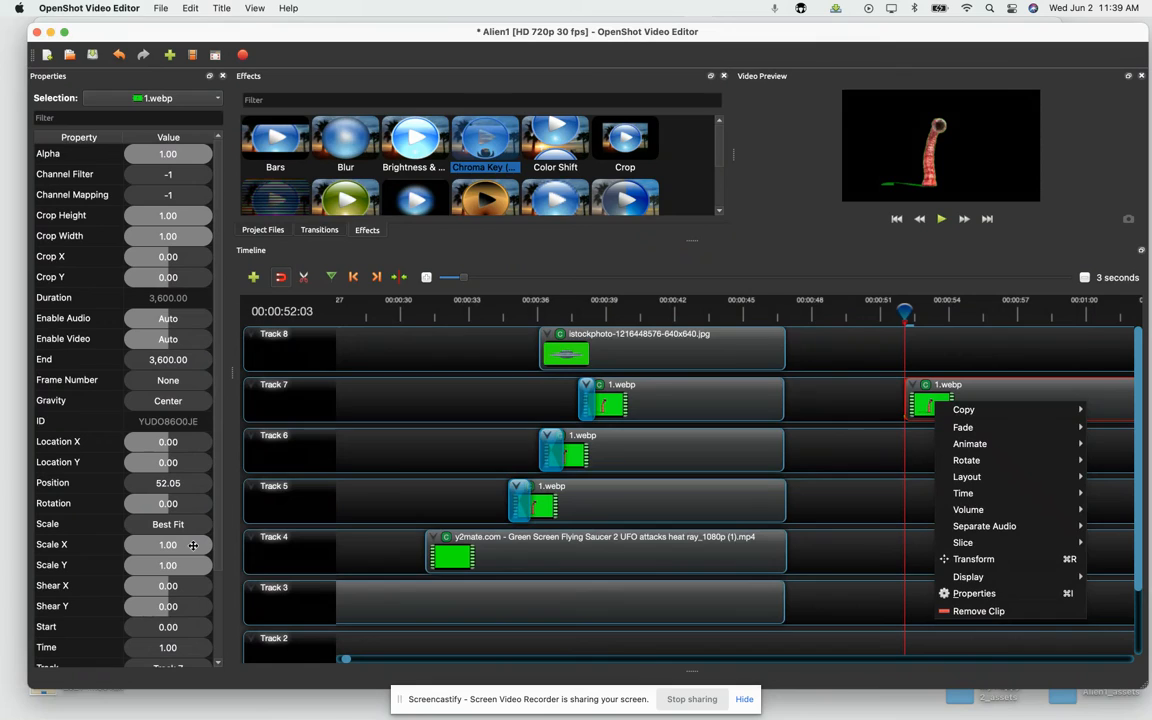
key(Escape)
drag(185, 551, 168, 551)
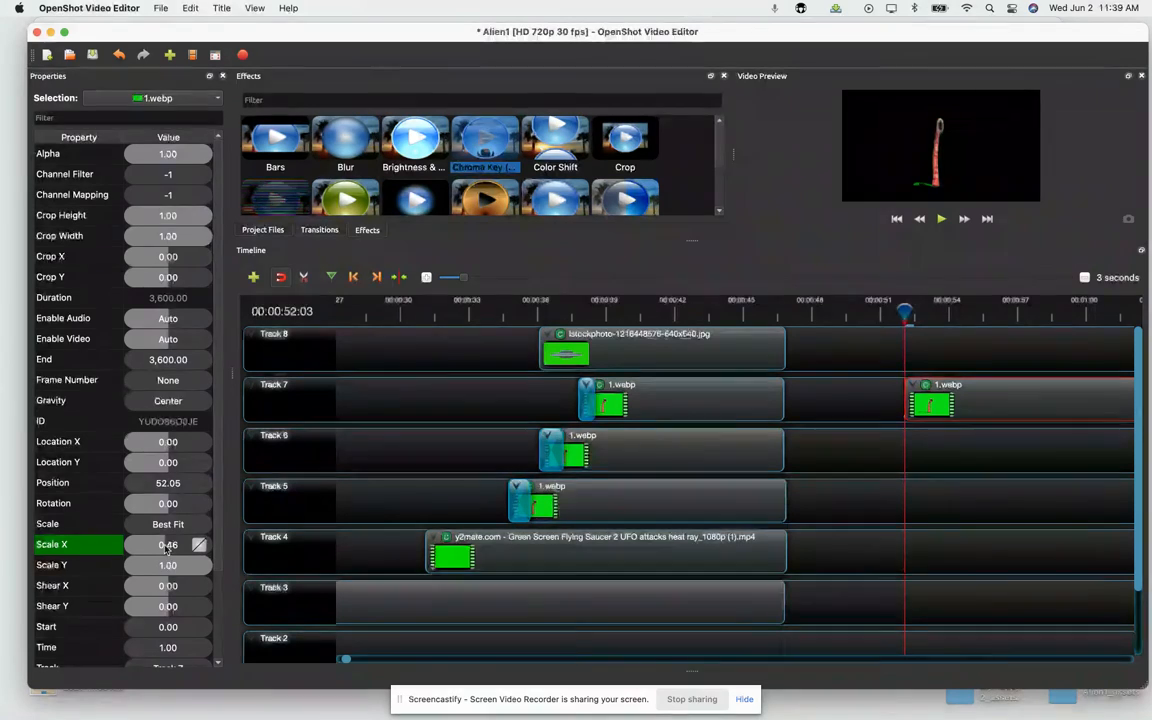
drag(179, 567, 172, 567)
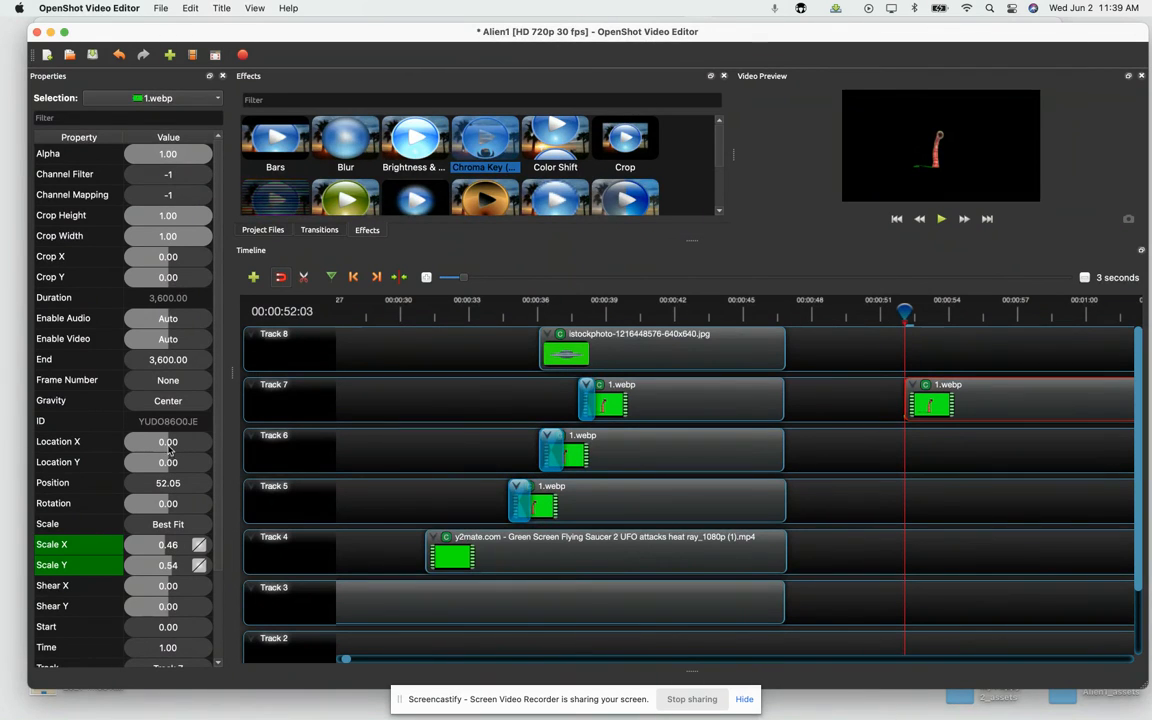
mouse_move(168, 447)
mouse_down()
mouse_move(186, 449)
mouse_move(183, 465)
mouse_up()
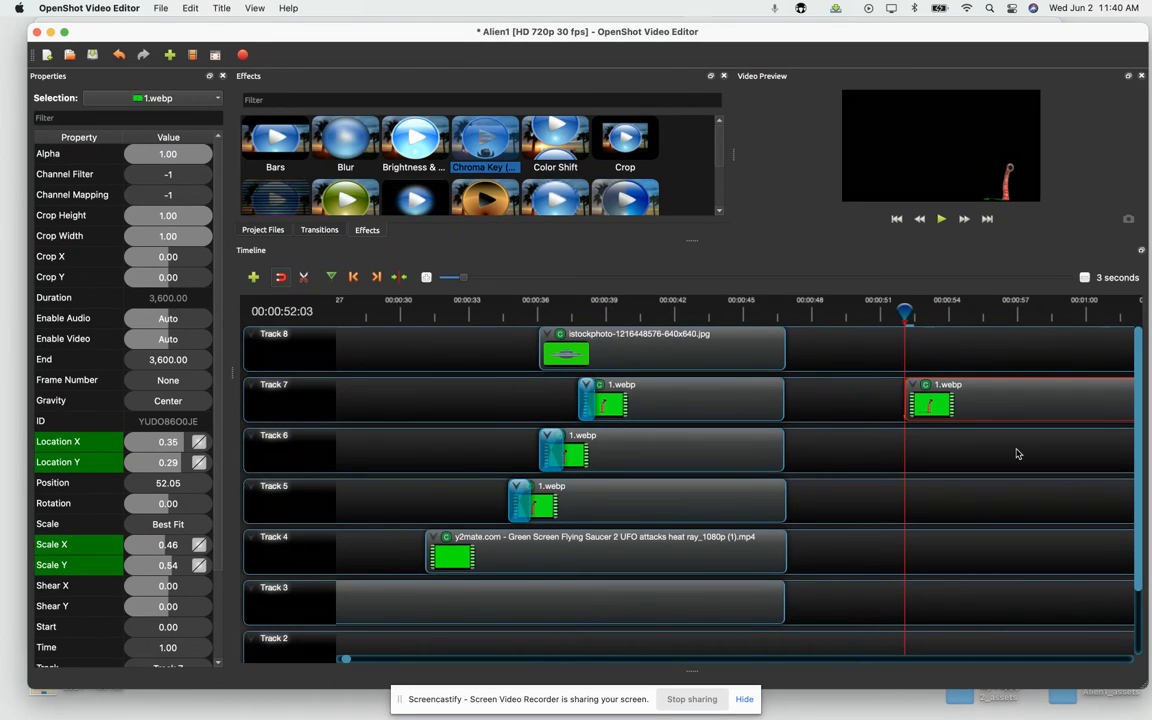
Step: Check the new 1.webp clip at about 53 seconds and remove it from Track 7
drag(905, 316, 928, 318)
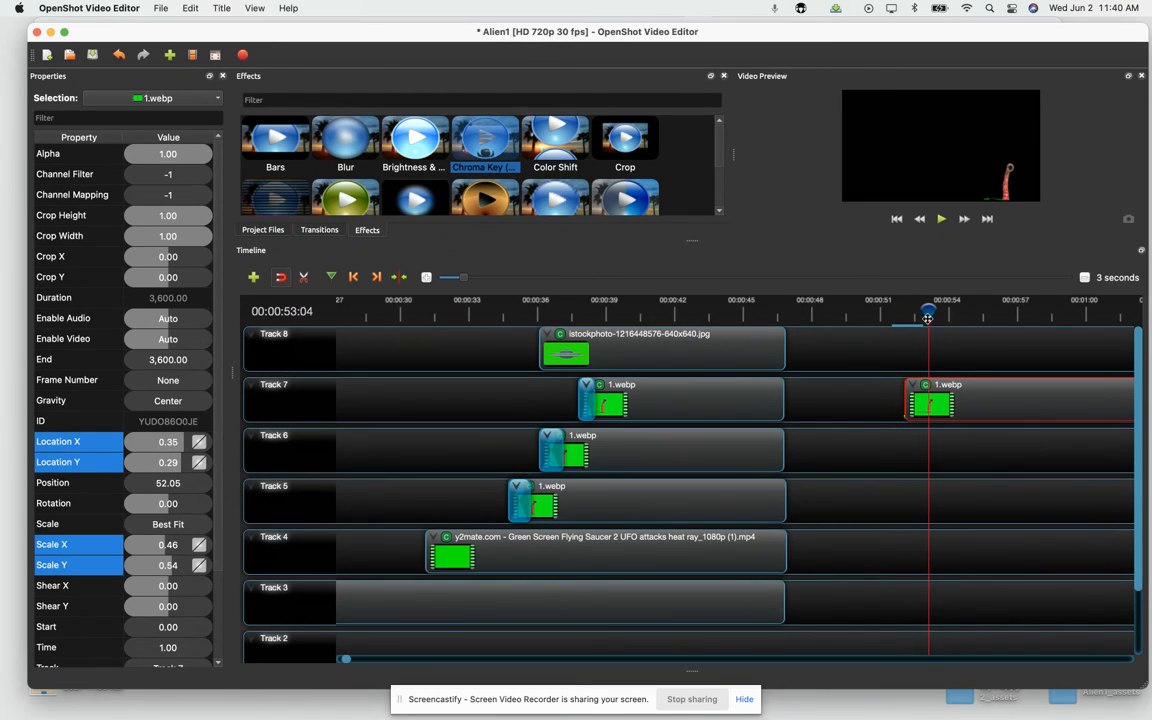
right_click(948, 401)
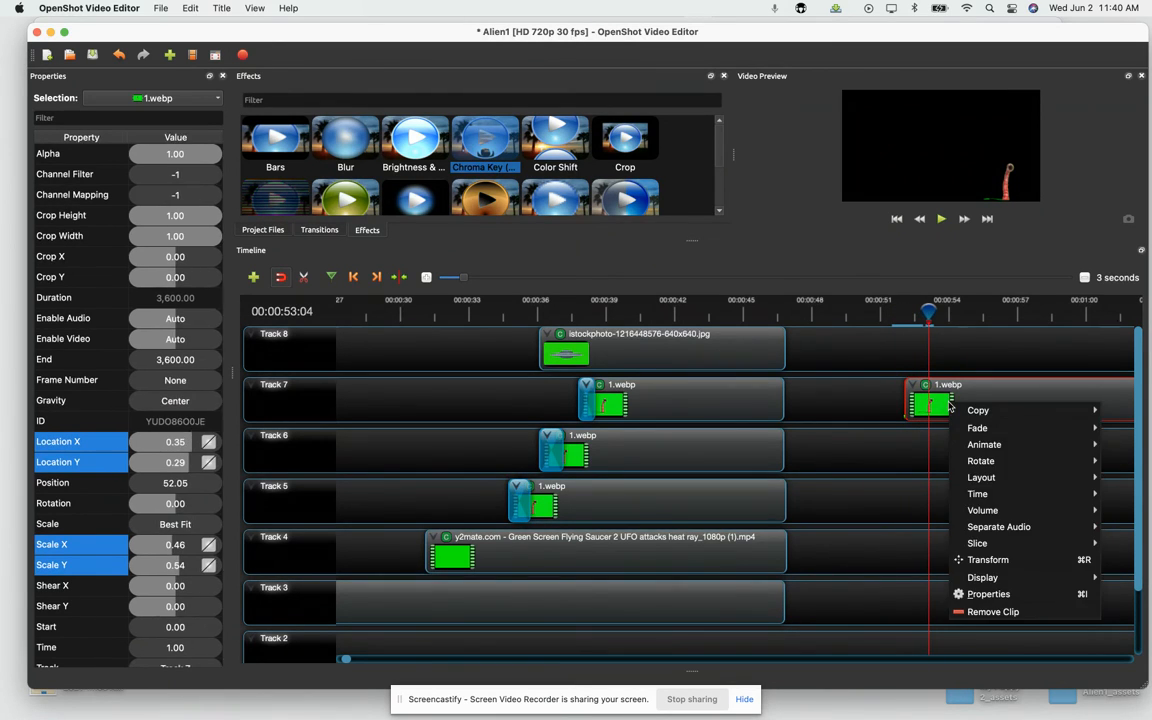
click(990, 612)
Step: Select the 1.webp clip on Track 5 and scrub between about 36 and 41 seconds to examine when the aliens and saucers appear
click(566, 497)
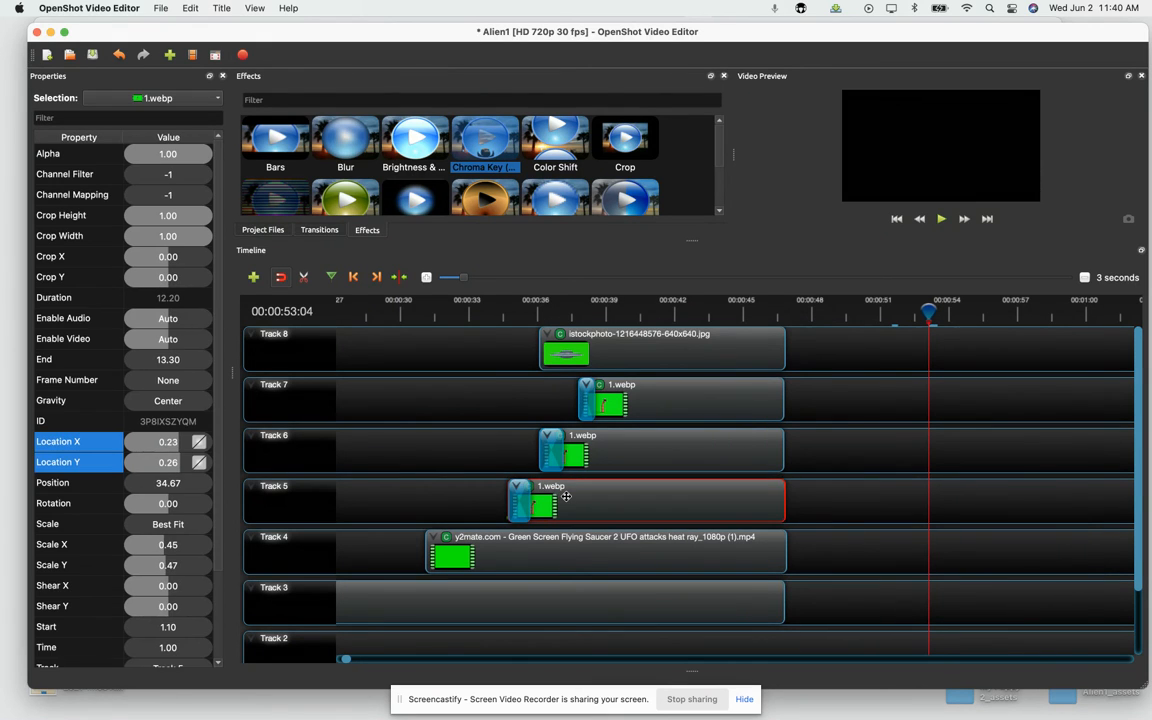
drag(928, 313, 657, 313)
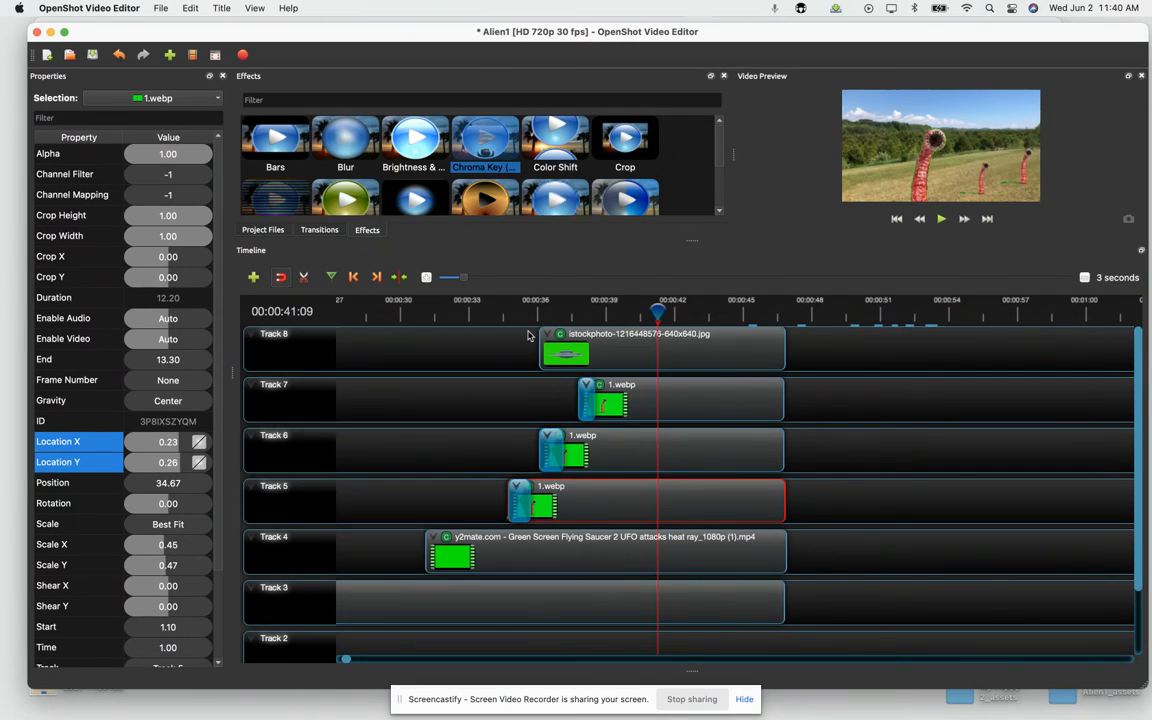
drag(658, 311, 543, 305)
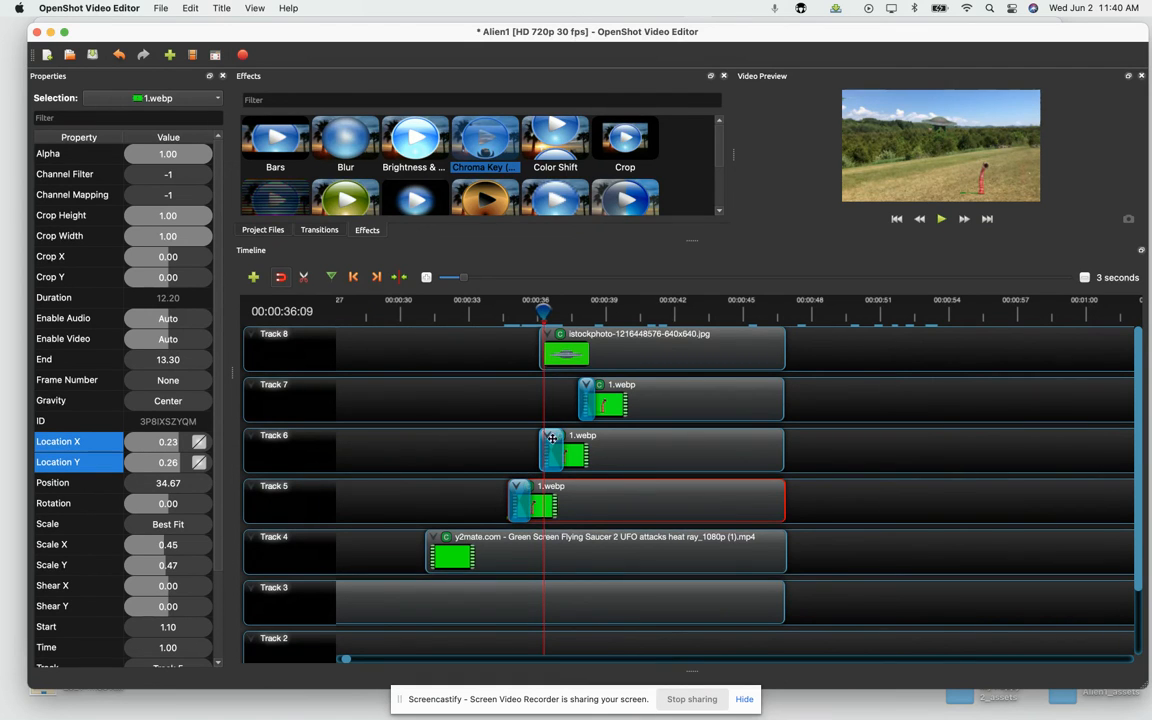
drag(543, 311, 596, 313)
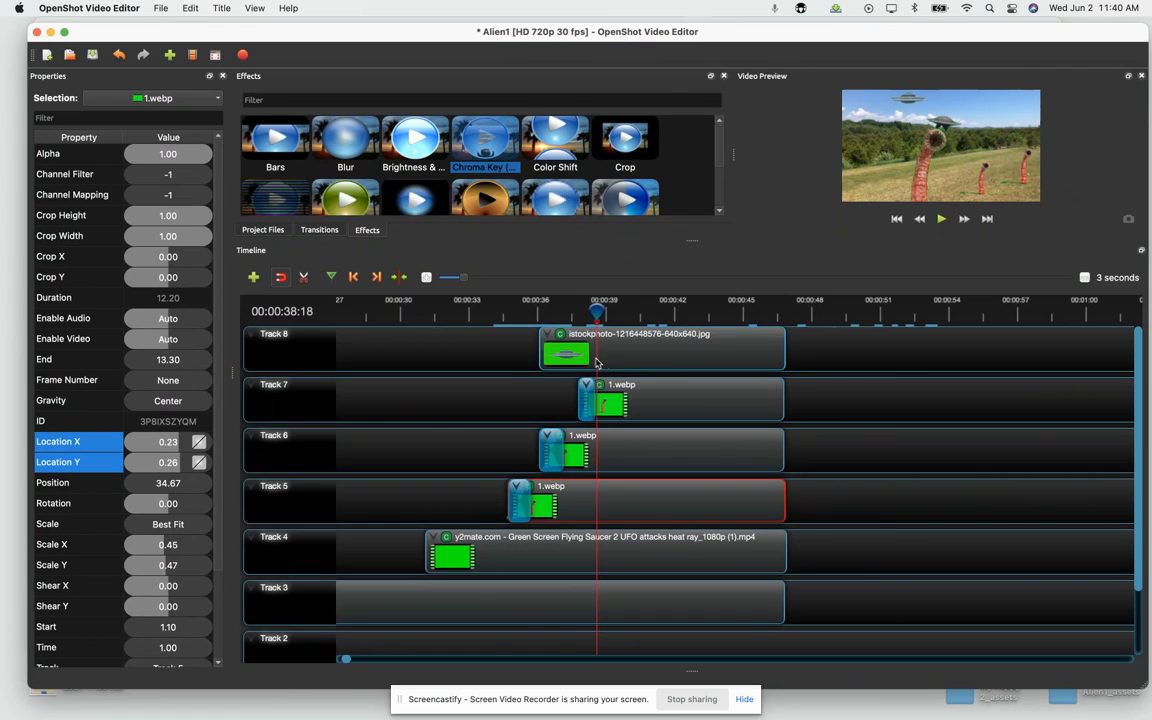
drag(596, 314, 658, 320)
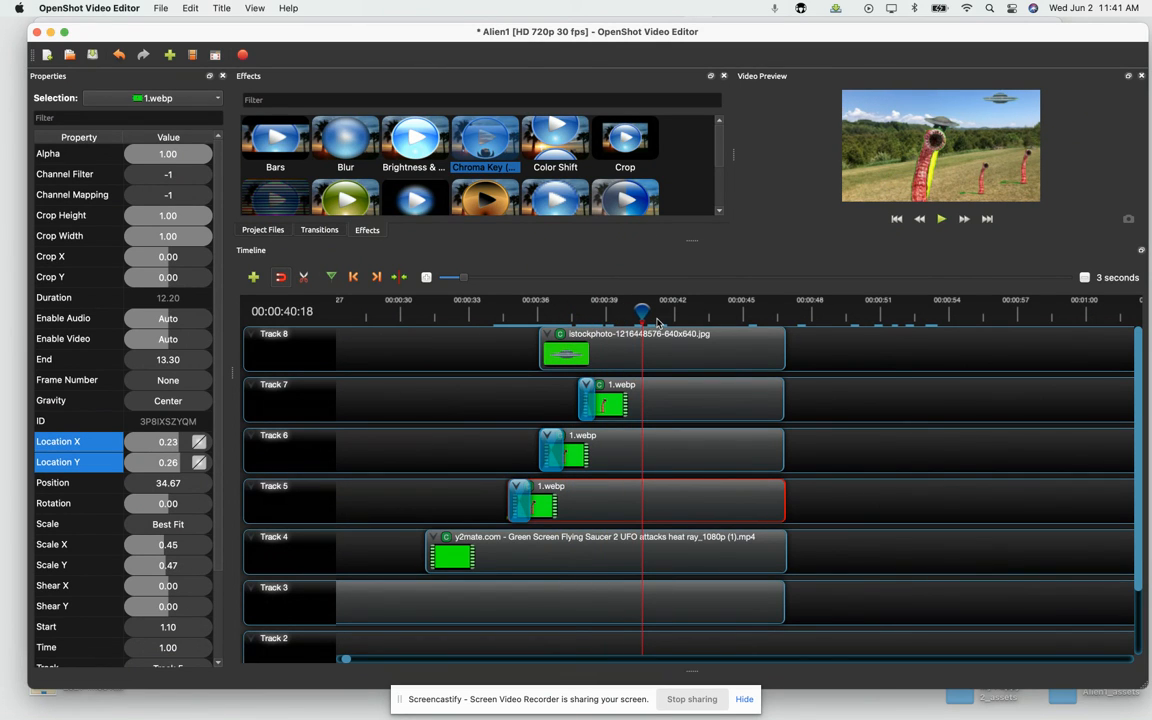